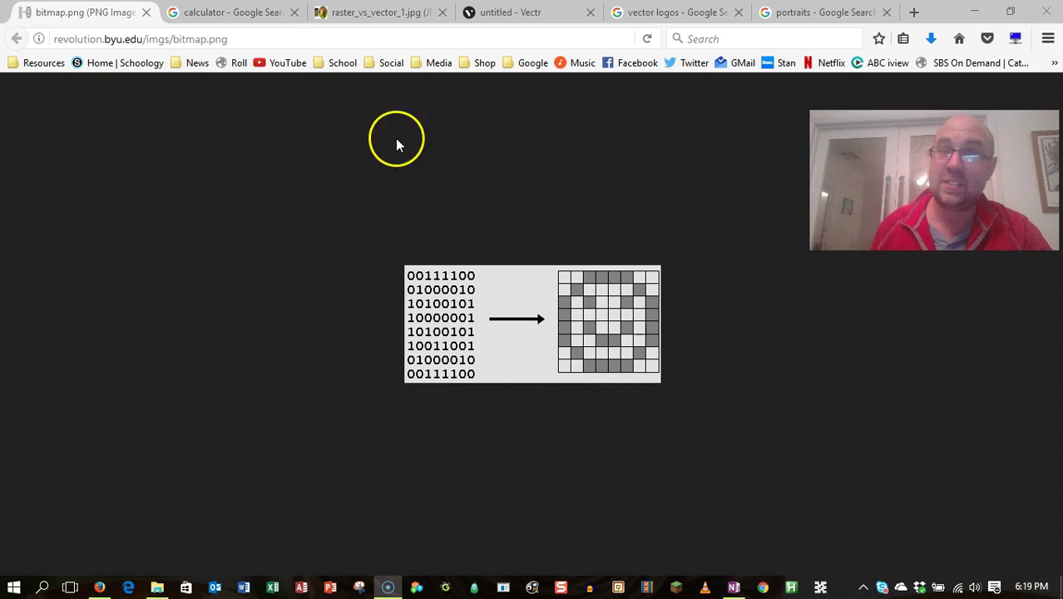
Evaluate 1366 × 769 (= 1050454) in the Google calculator, then view the raster_vs_vector_1.jpg image.
left_click(234, 18)
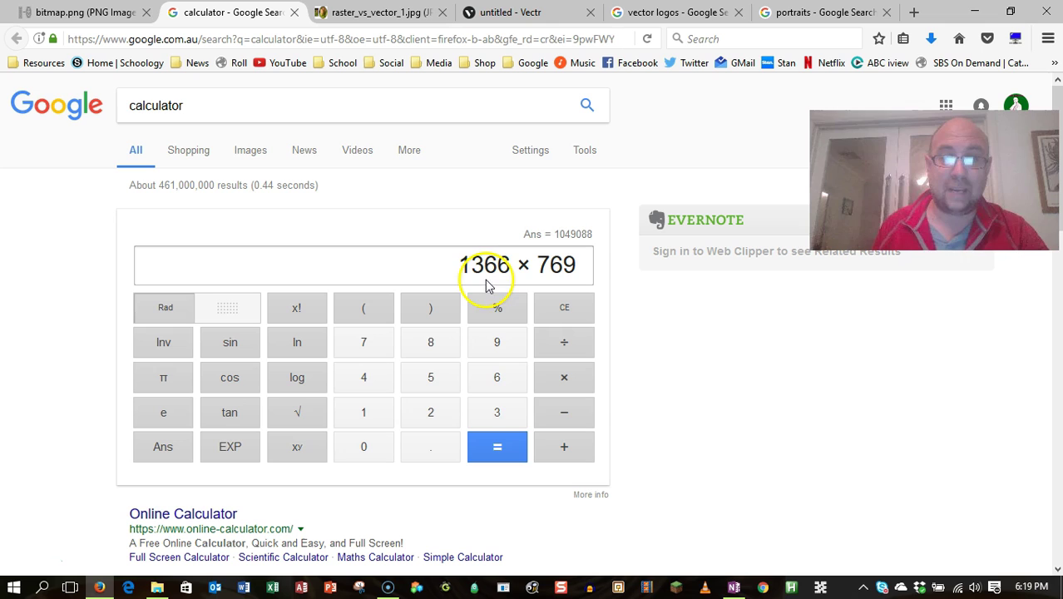
left_click(505, 452)
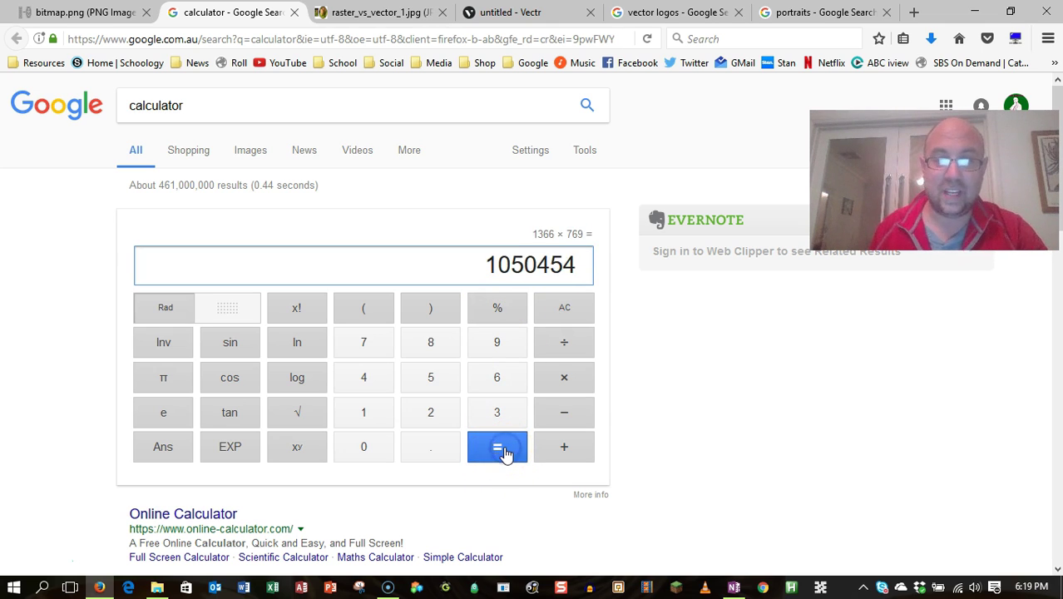
left_click(499, 268)
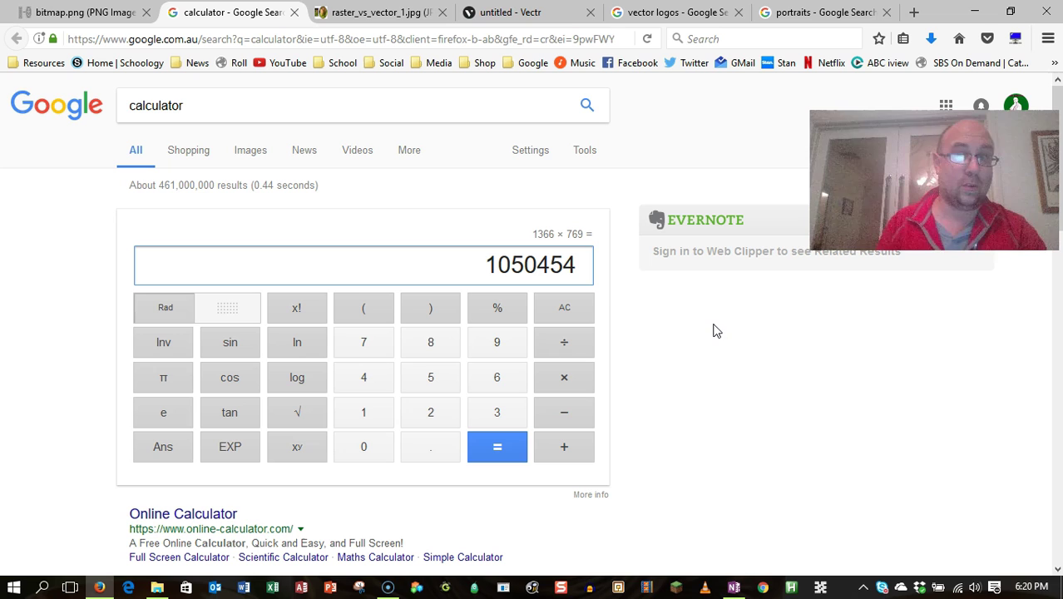
left_click(380, 13)
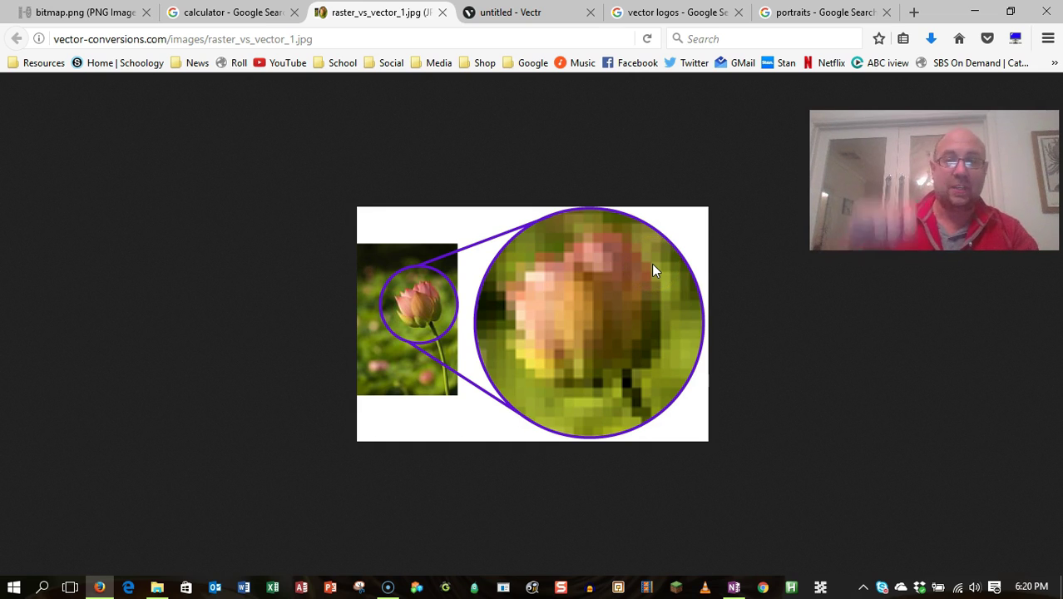
On the untitled Vectr page, start a Pen path with a curved point and two corner points.
left_click(526, 14)
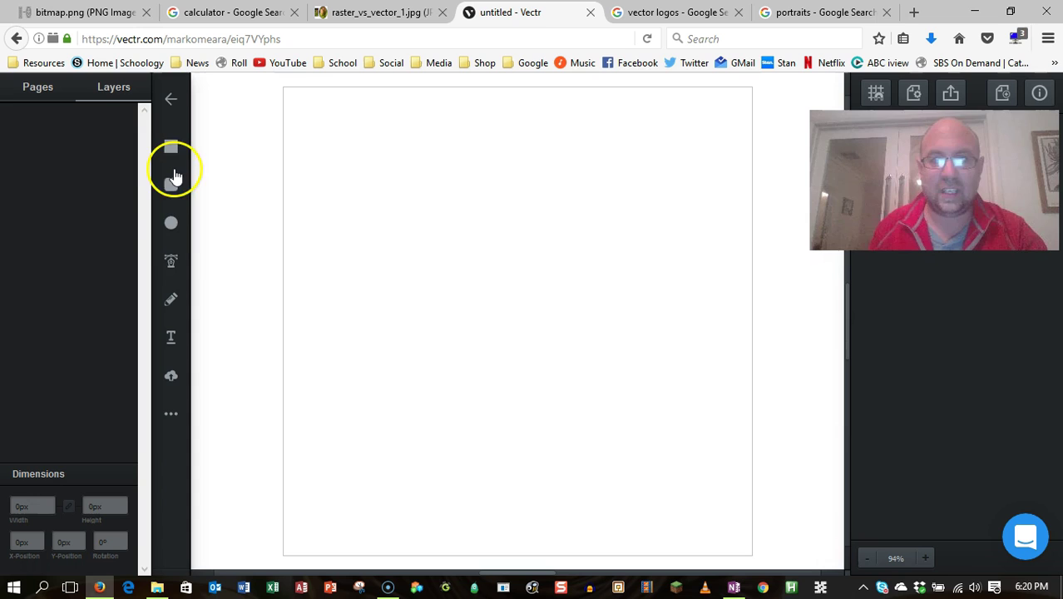
left_click(171, 260)
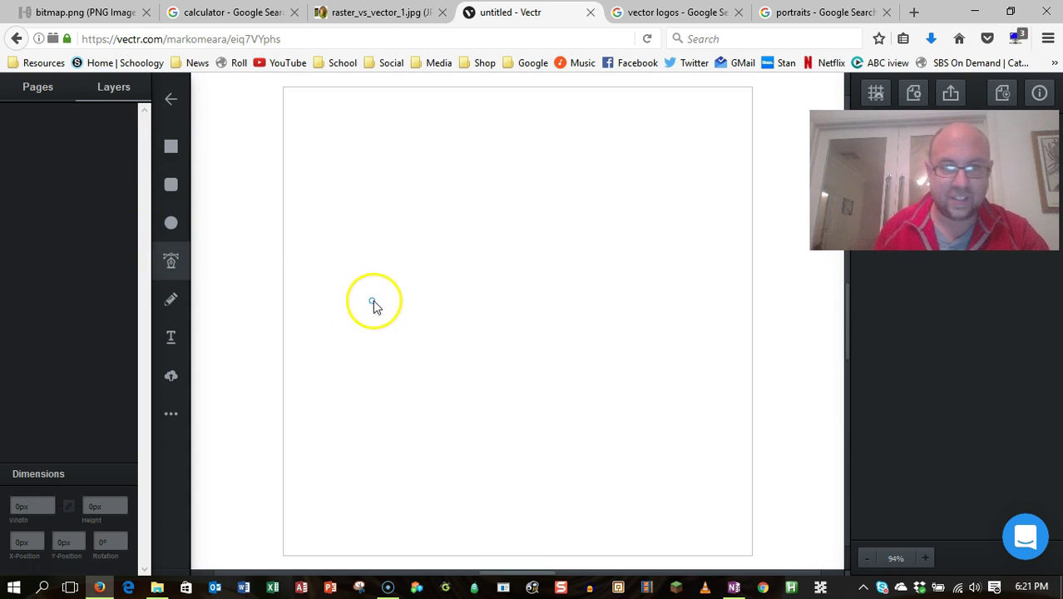
left_click(447, 240)
left_click_drag(368, 264, 417, 208)
left_click(462, 238)
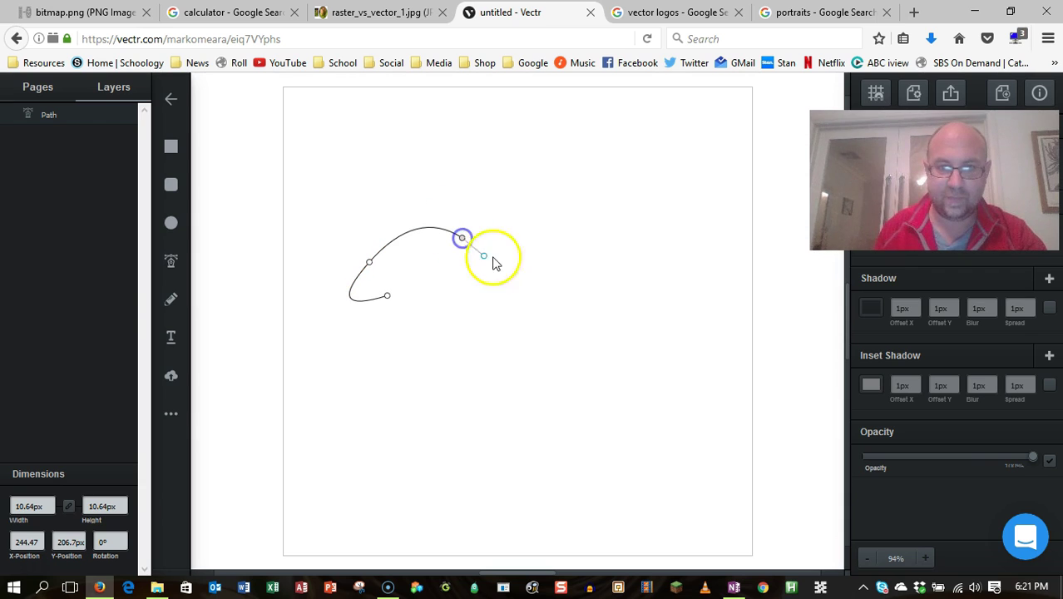
left_click(518, 301)
Finish the path with curved points along the right and bottom, then flip it horizontally.
left_click(574, 212)
left_click_drag(648, 265, 646, 292)
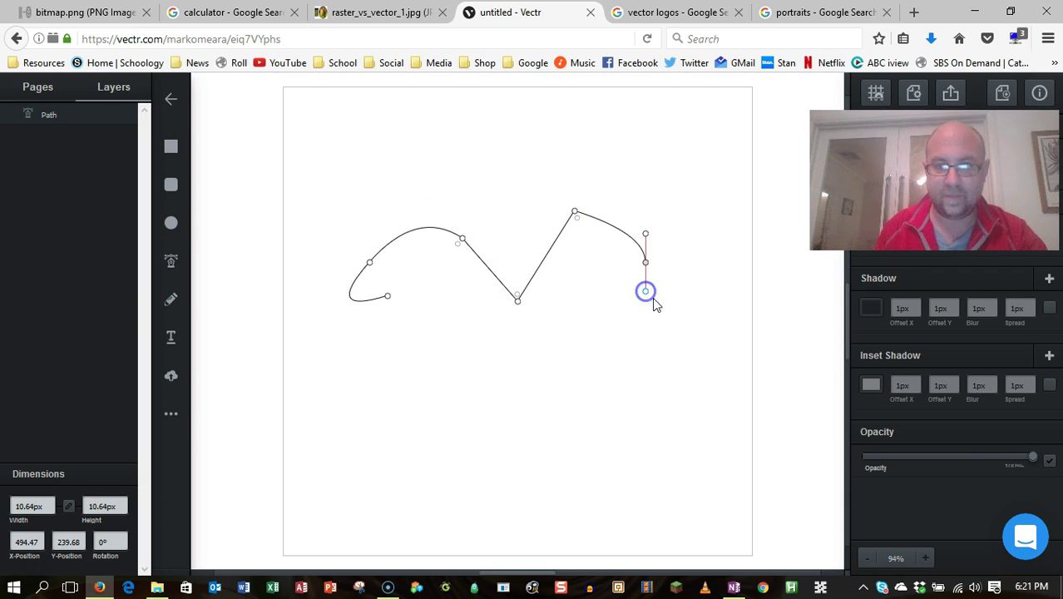
left_click_drag(630, 372, 503, 397)
left_click_drag(410, 388, 465, 457)
key("Escape")
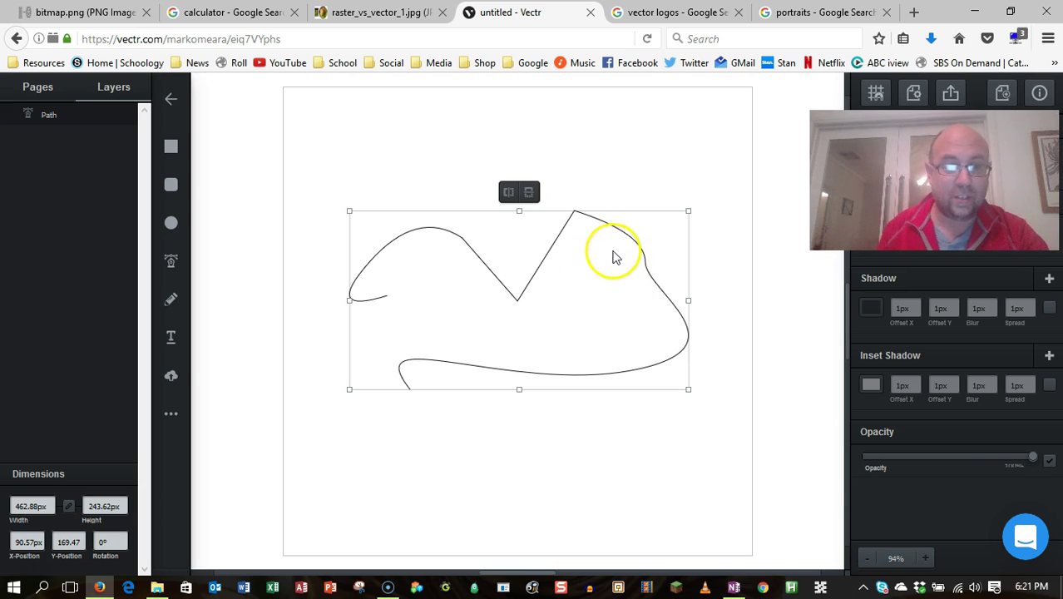
left_click(506, 191)
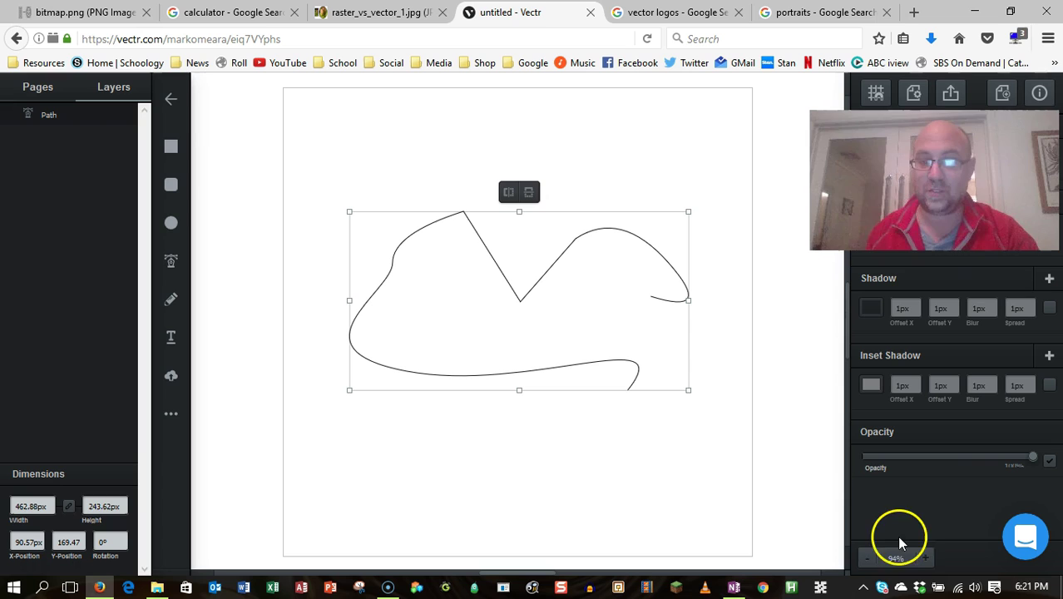
left_click(926, 558)
left_click(925, 559)
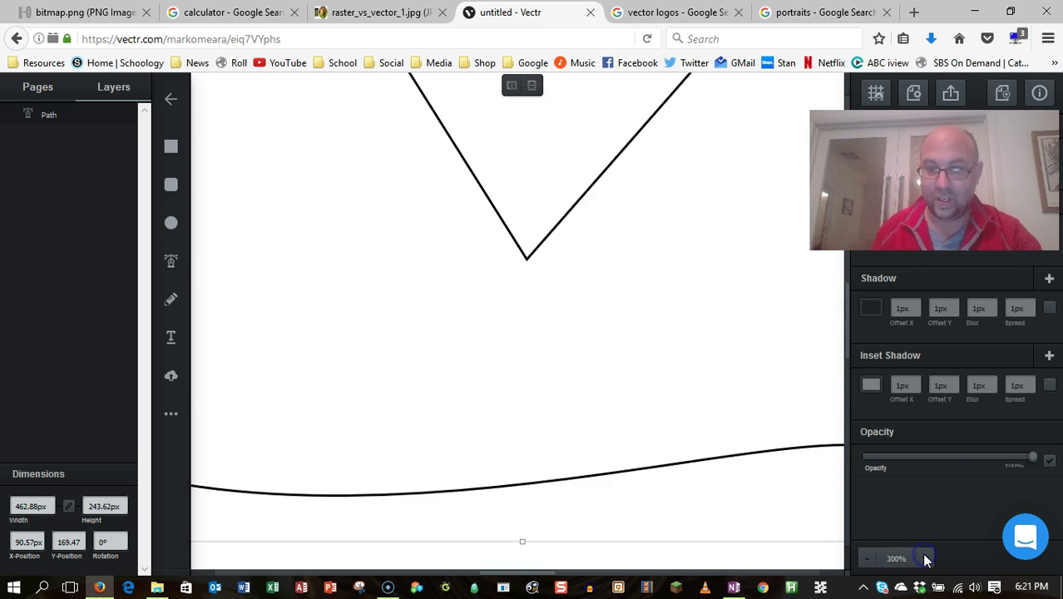
left_click(925, 558)
left_click(926, 559)
left_click(925, 558)
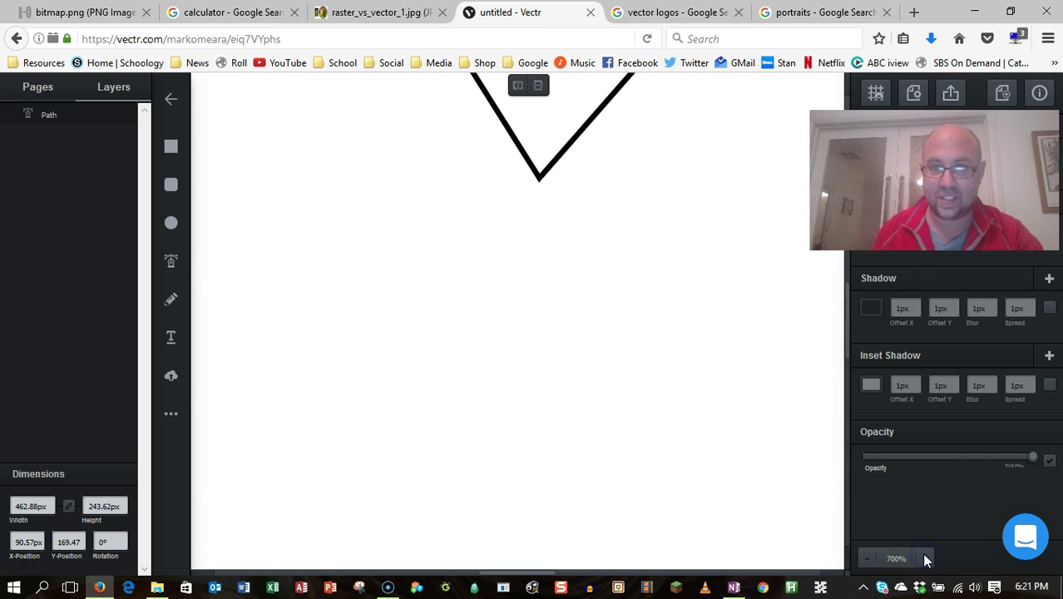
left_click(926, 558)
left_click(925, 559)
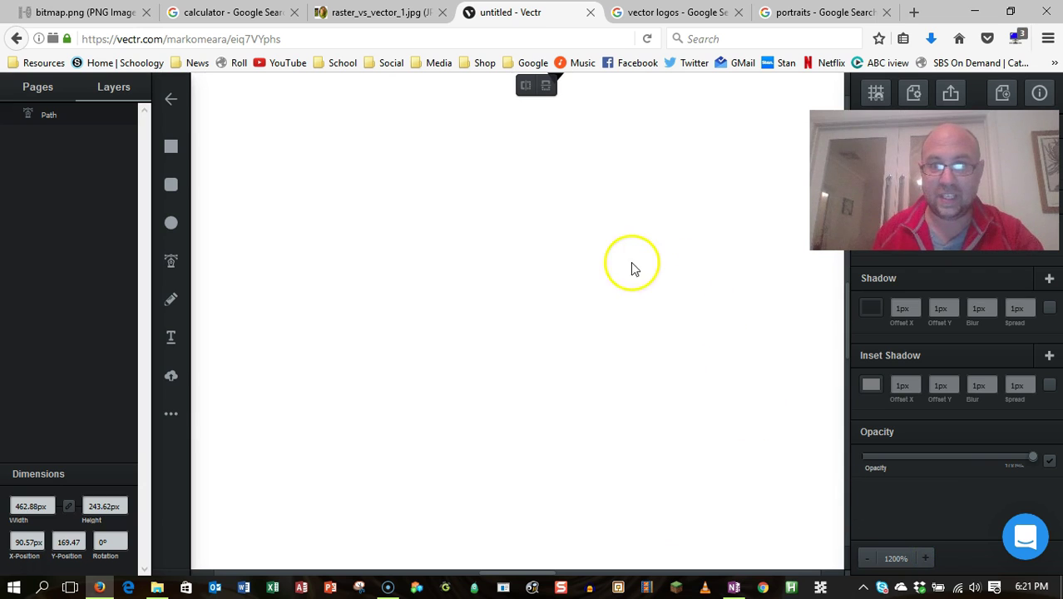
left_click_drag(847, 336, 843, 290)
left_click(926, 559)
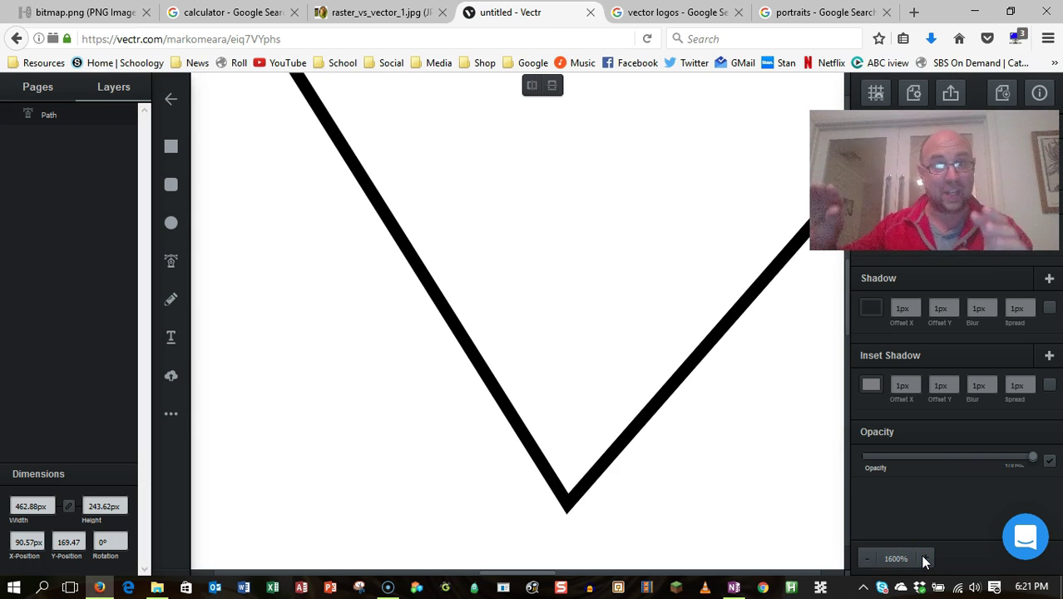
left_click(868, 558)
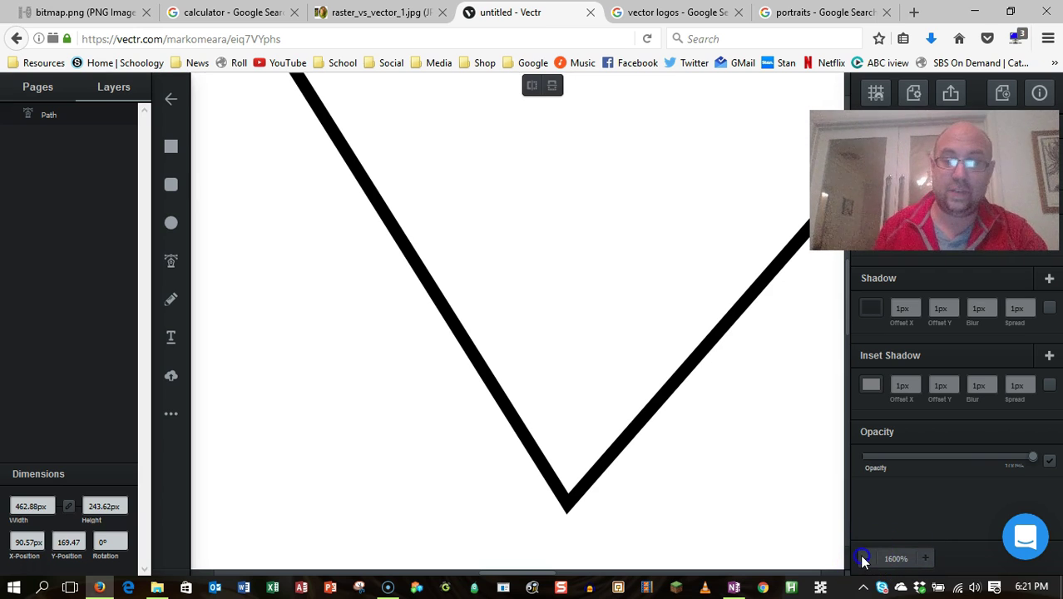
left_click(867, 558)
left_click(868, 559)
left_click(868, 559)
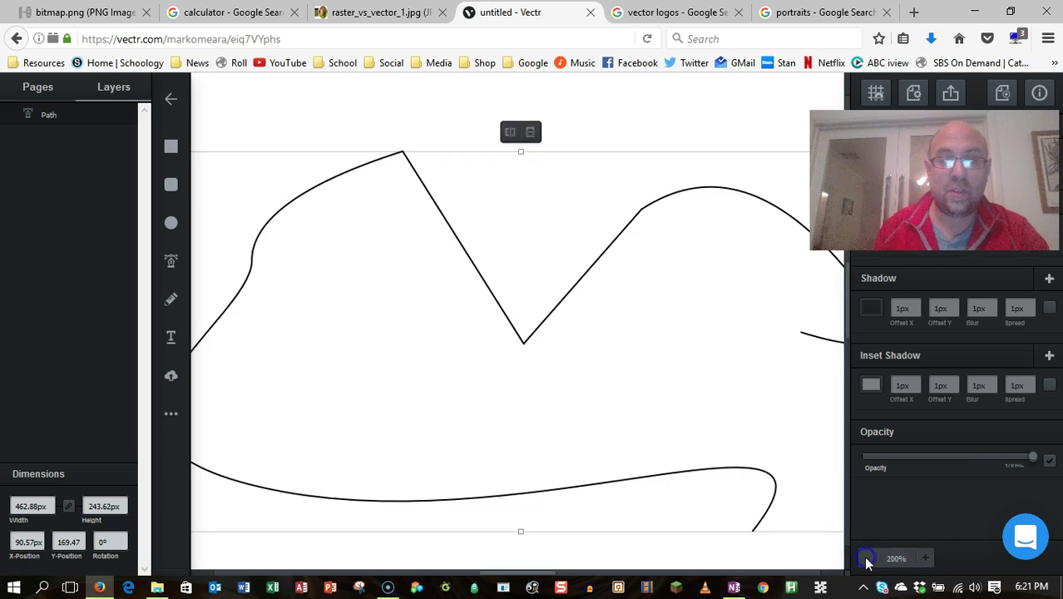
left_click(926, 559)
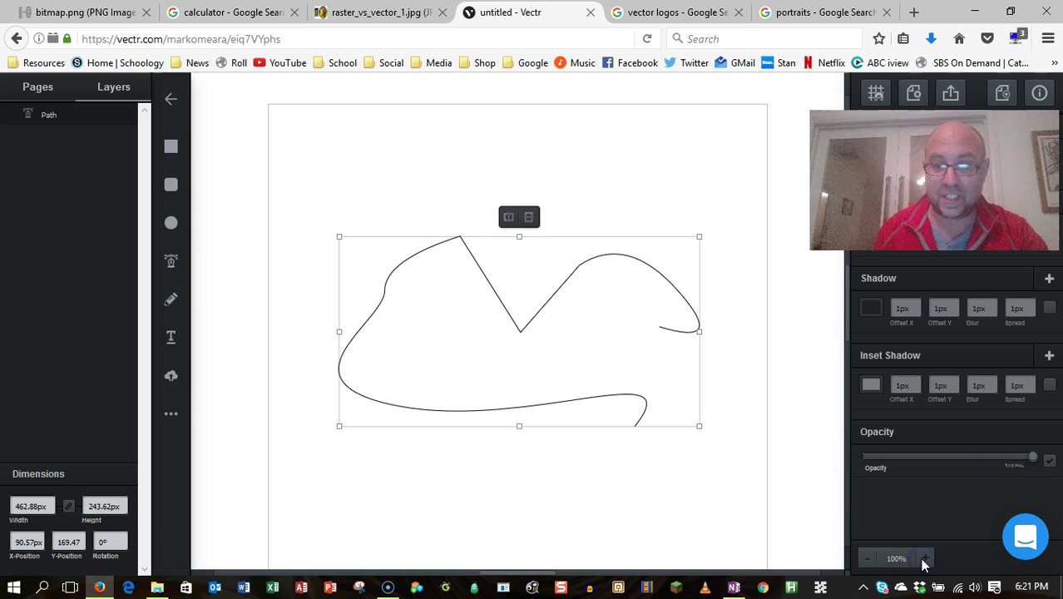
In node editing, raise the right hump node, pull the right end down, and drag the bottom endpoint left.
left_click(628, 255)
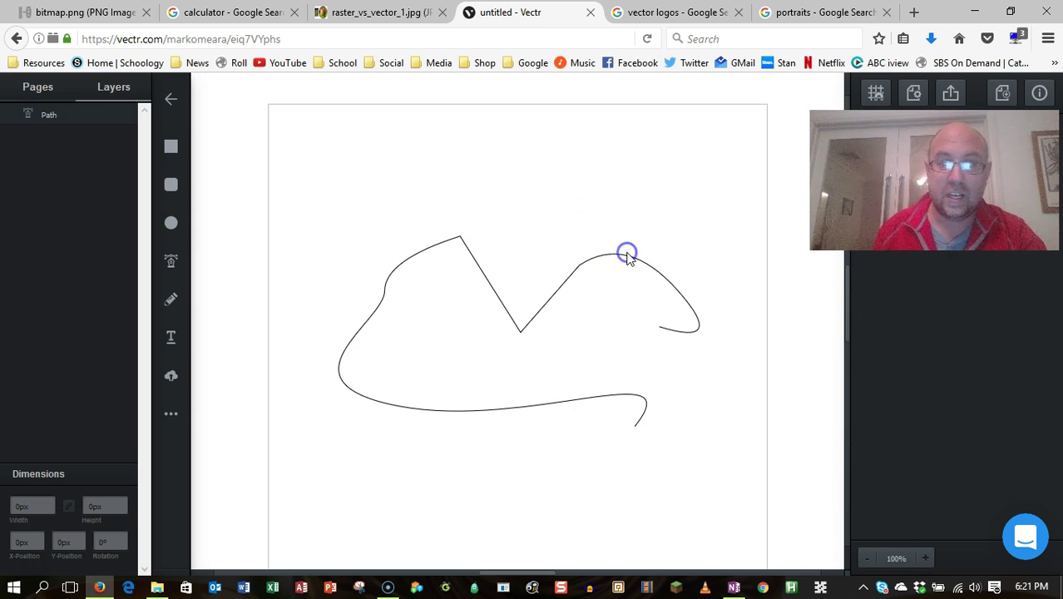
double_click(629, 257)
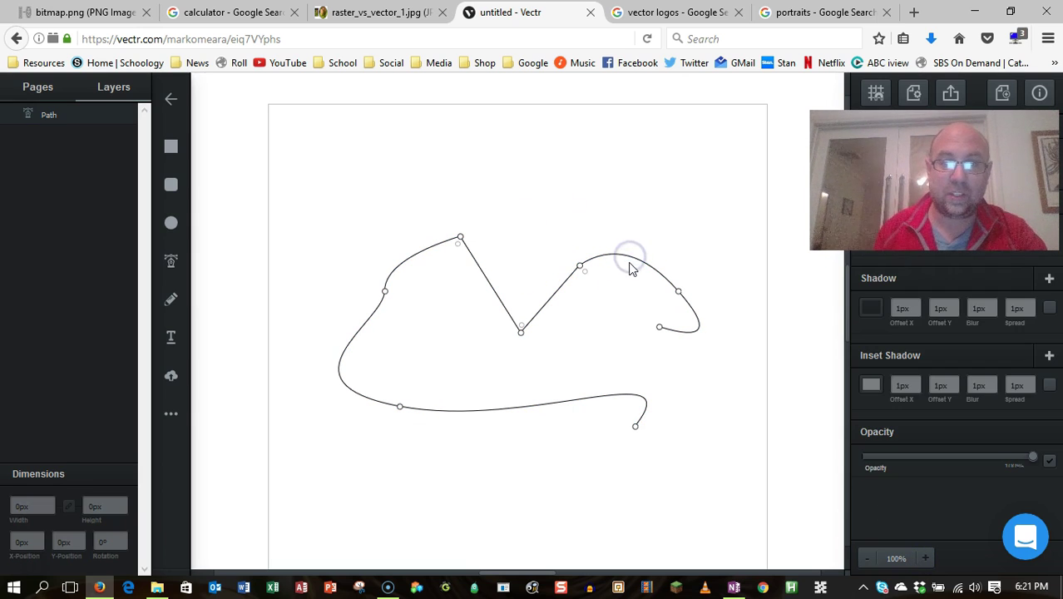
left_click(581, 268)
left_click_drag(582, 269, 570, 225)
left_click(660, 328)
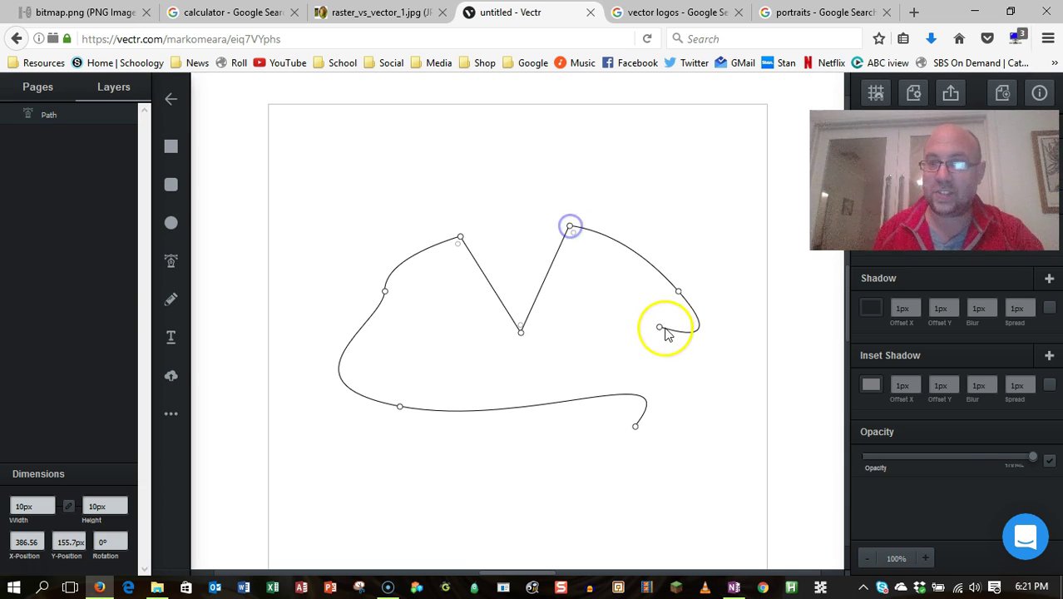
left_click_drag(662, 329, 668, 352)
left_click_drag(636, 426, 520, 442)
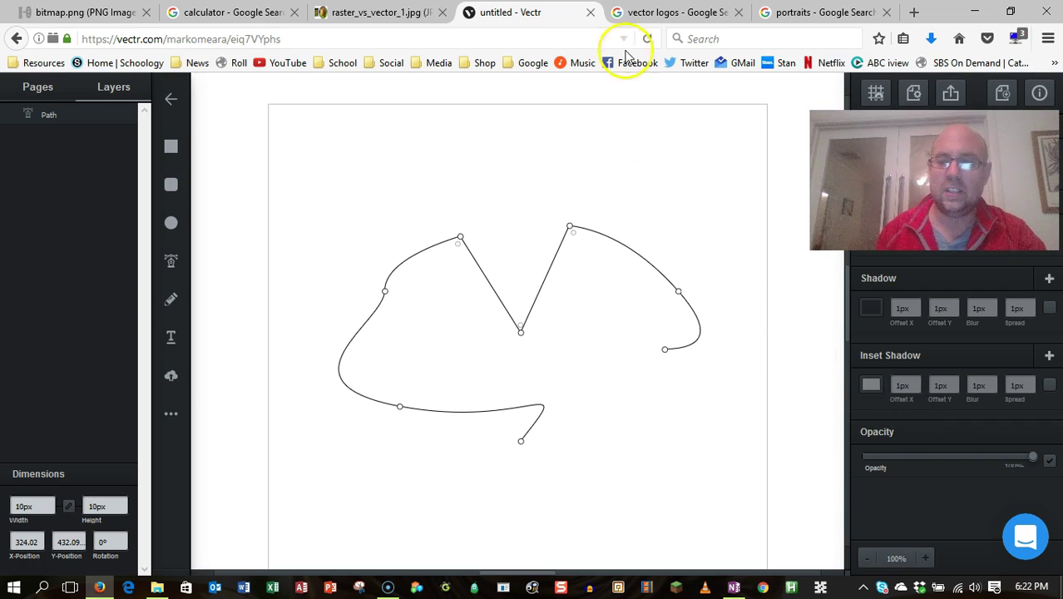
Browse the vector logos and portraits image results, ending back on the vector logos results.
left_click(674, 16)
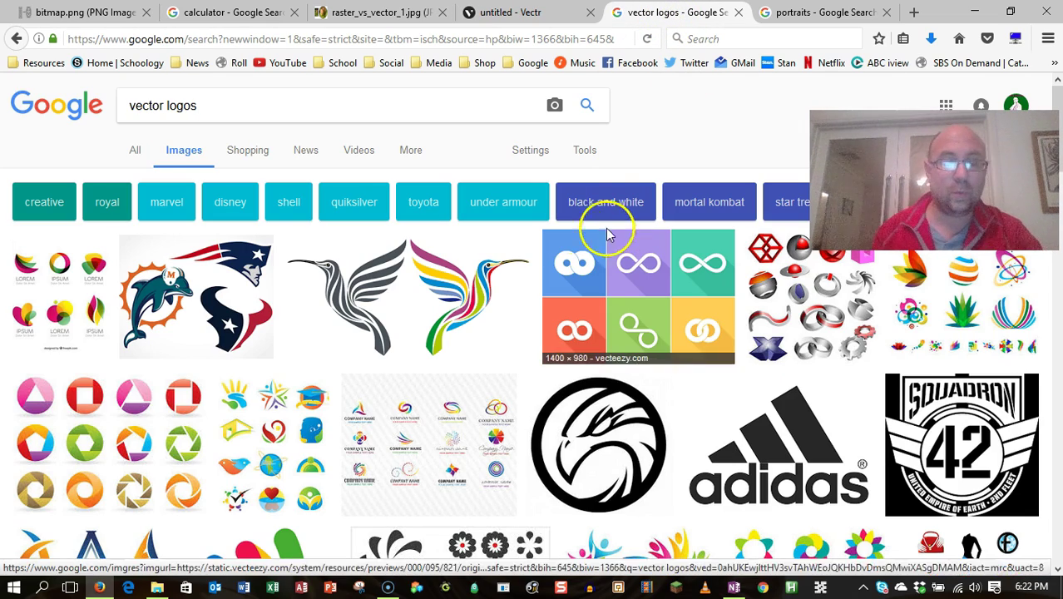
scroll(375, 258, "down", 2)
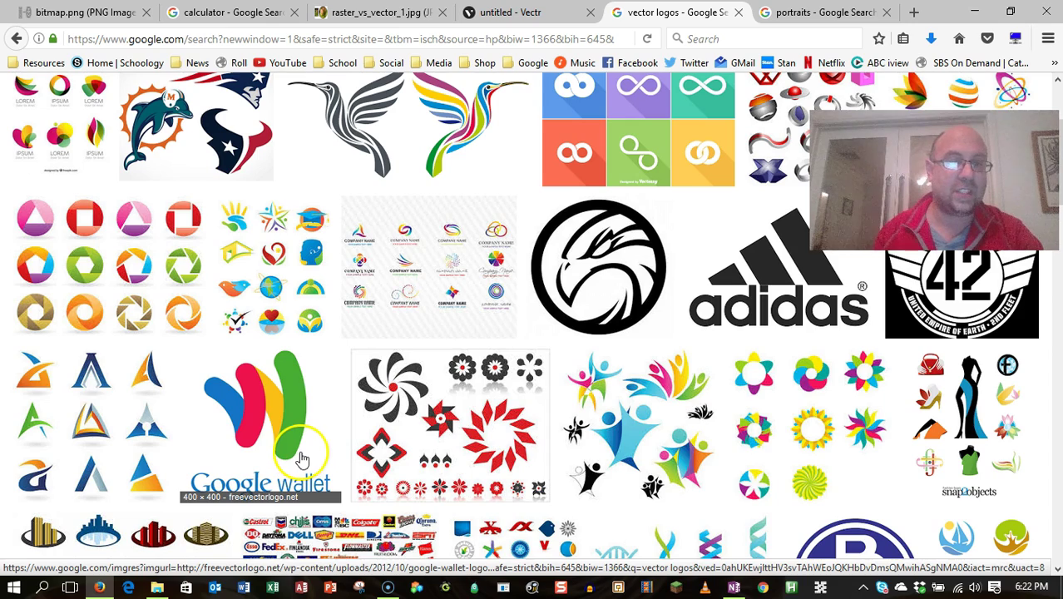
scroll(308, 358, "up", 2)
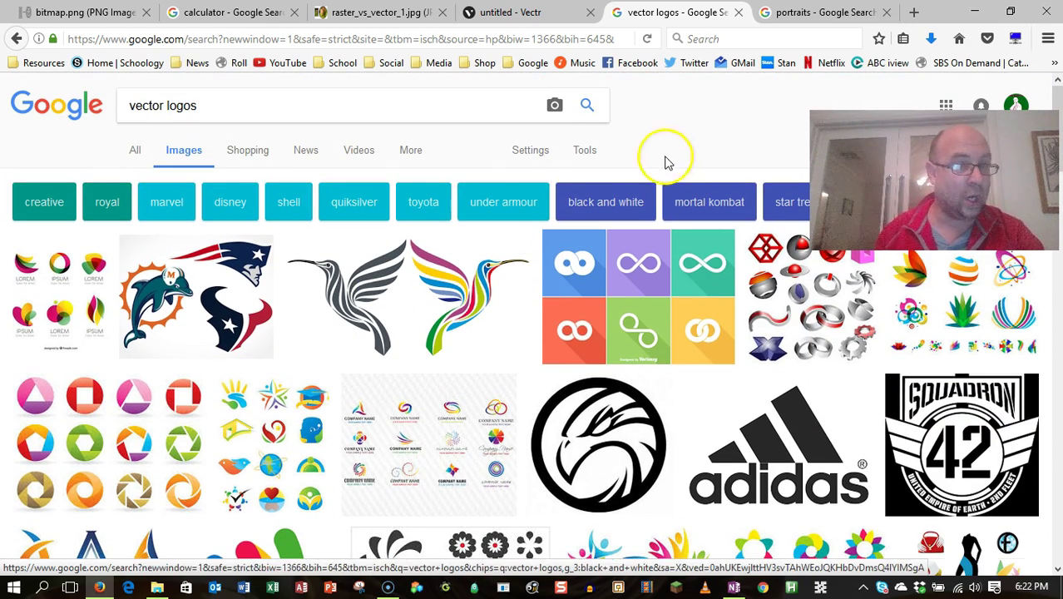
left_click(822, 15)
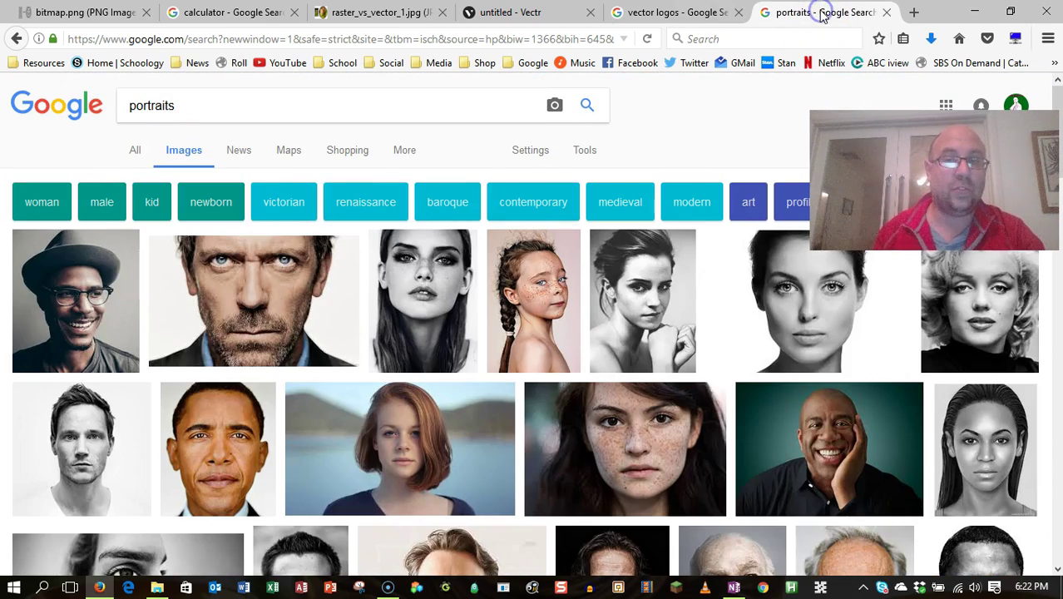
scroll(764, 333, "down", 1)
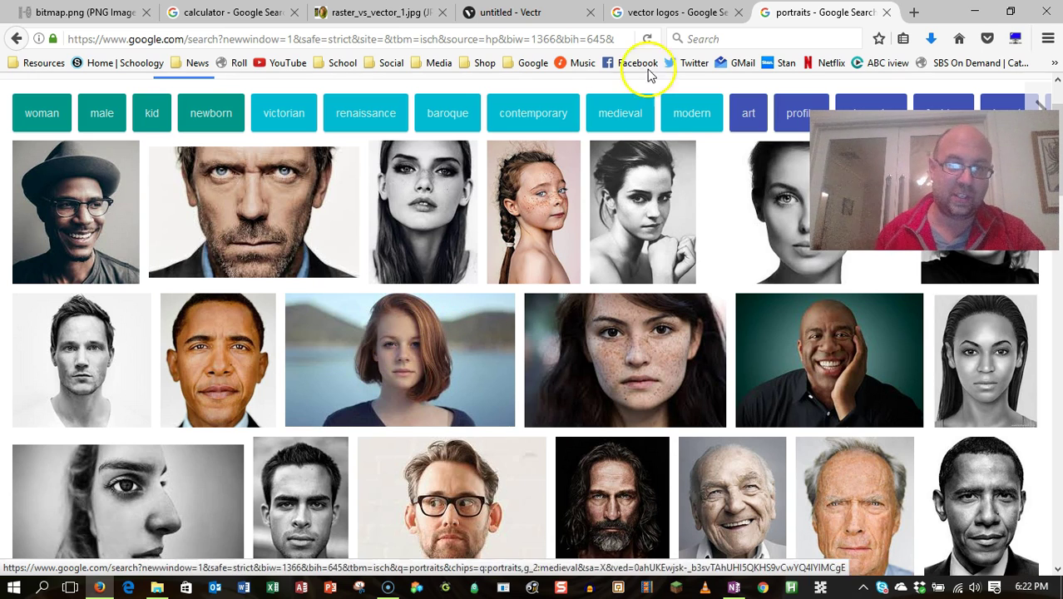
left_click(672, 12)
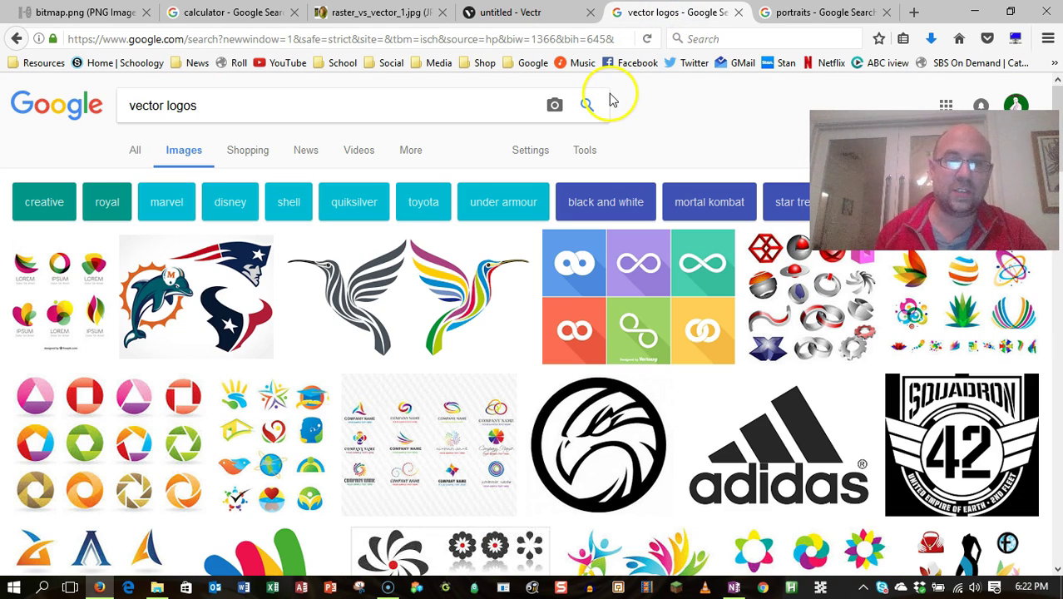